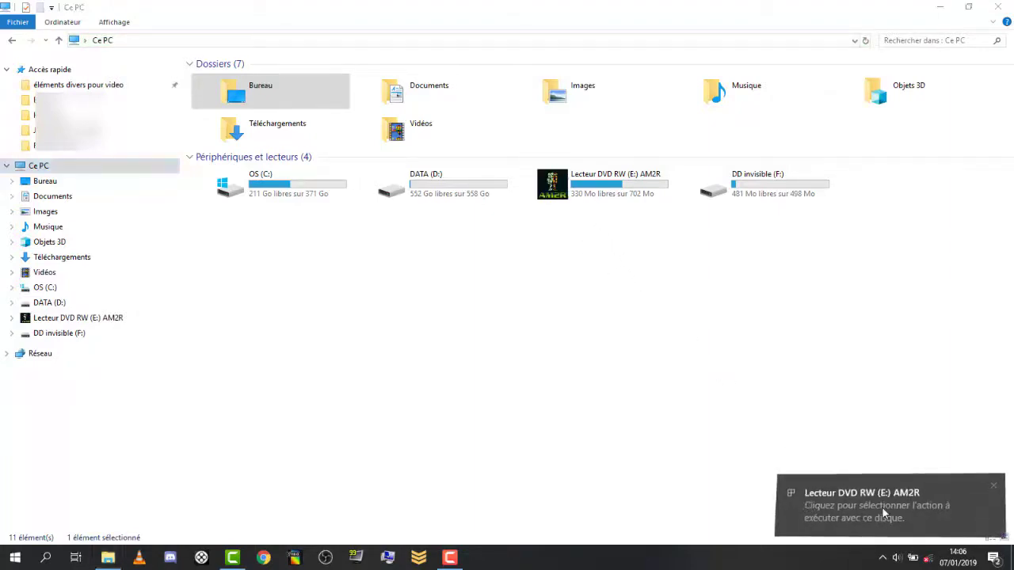
Step: Run AM2R.exe from the inserted AM2R disc
{"action": "left_click", "coordinate": [883, 508]}
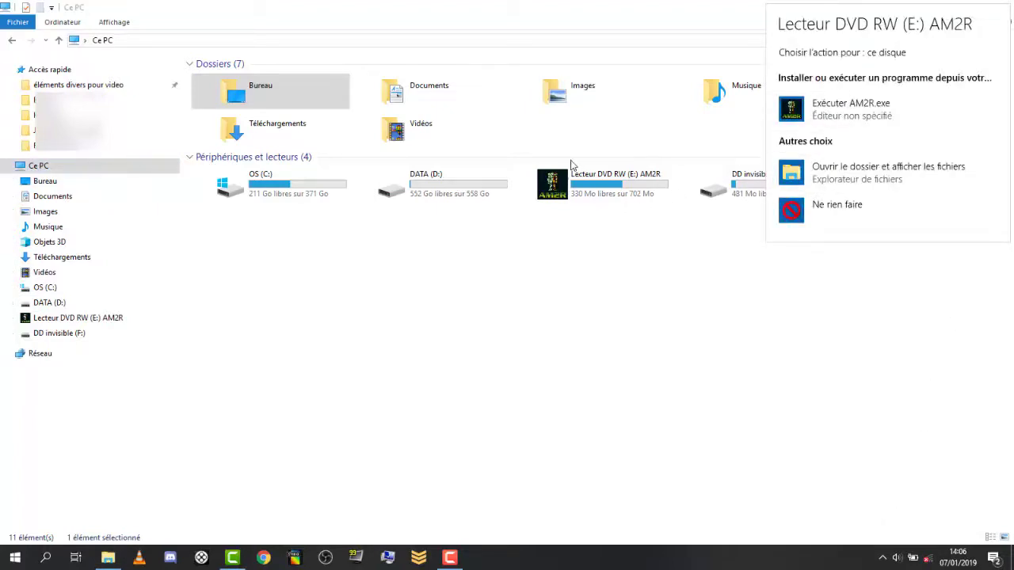
{"action": "left_click", "coordinate": [855, 109]}
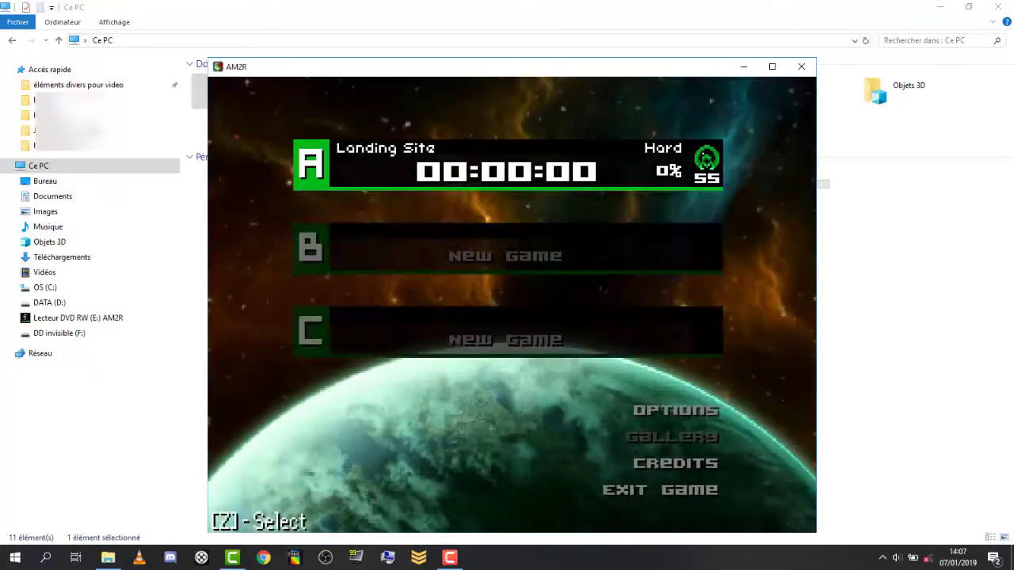
Step: Start a new game in slot B on Hard difficulty and skip the introduction
{"action": "key", "text": "Down"}
{"action": "key", "text": "Up"}
{"action": "key", "text": "Down"}
{"action": "key", "text": "z"}
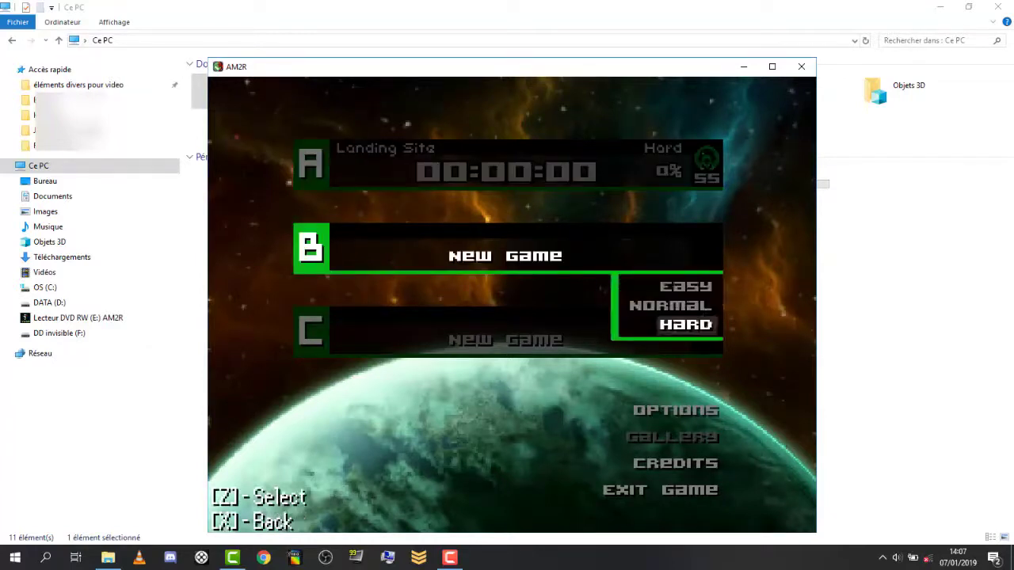
{"action": "key", "text": "Up"}
{"action": "key", "text": "Down"}
{"action": "key", "text": "z"}
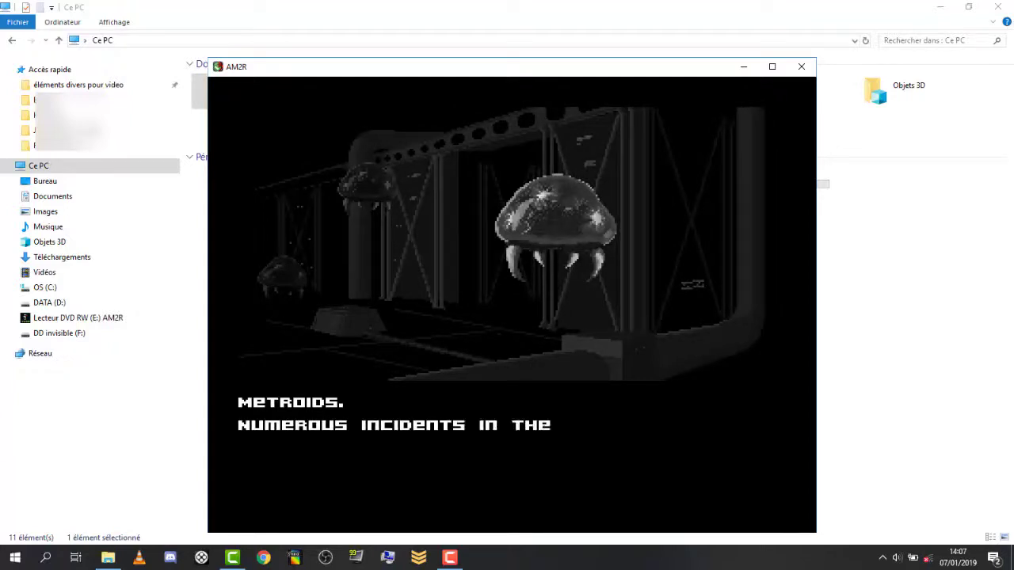
{"action": "key", "text": "Return"}
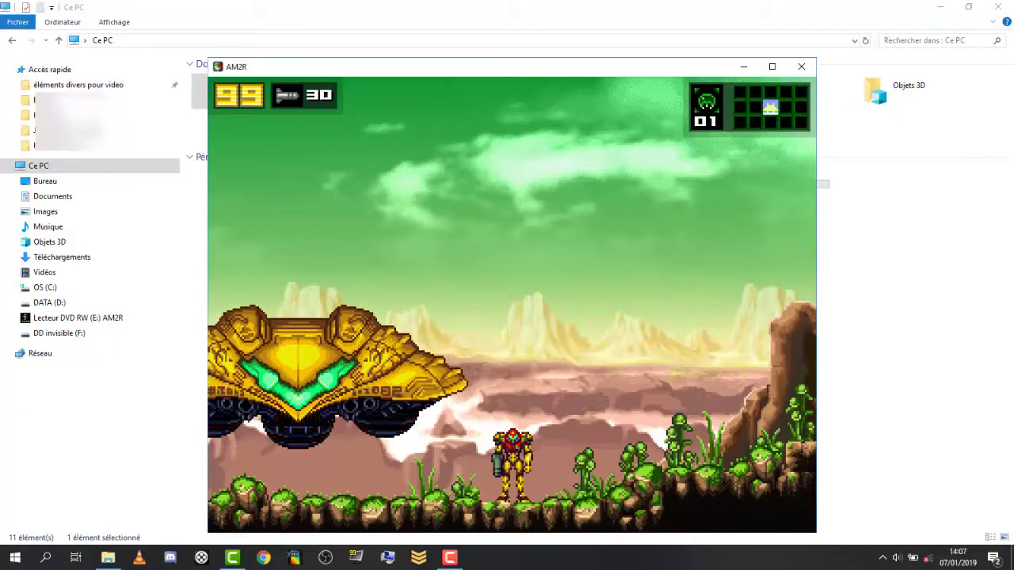
Step: Run and jump the character away from the ship, then return and land on top of its hull
{"action": "key", "text": "Right"}
{"action": "key", "text": "z"}
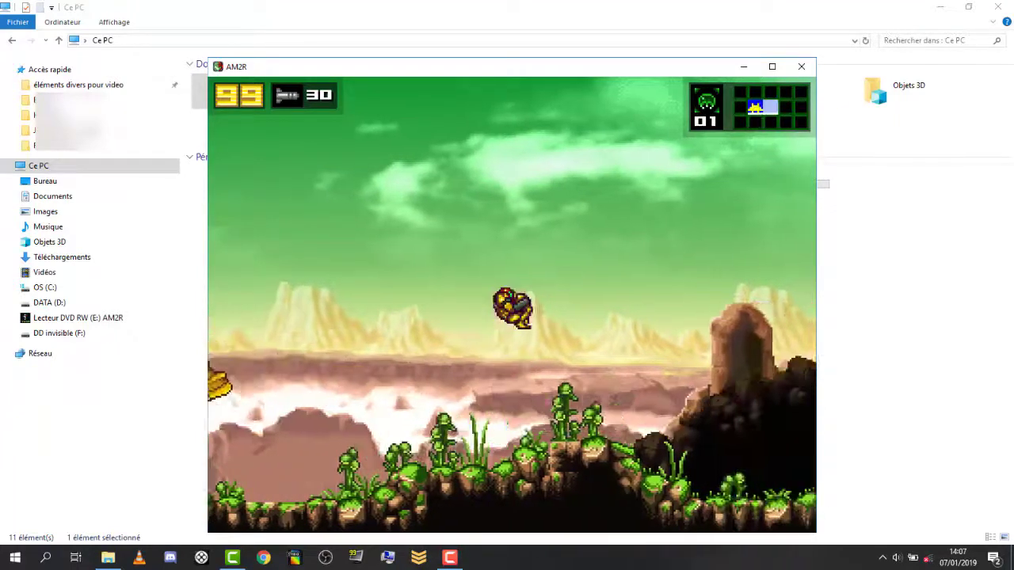
{"action": "key", "text": "z"}
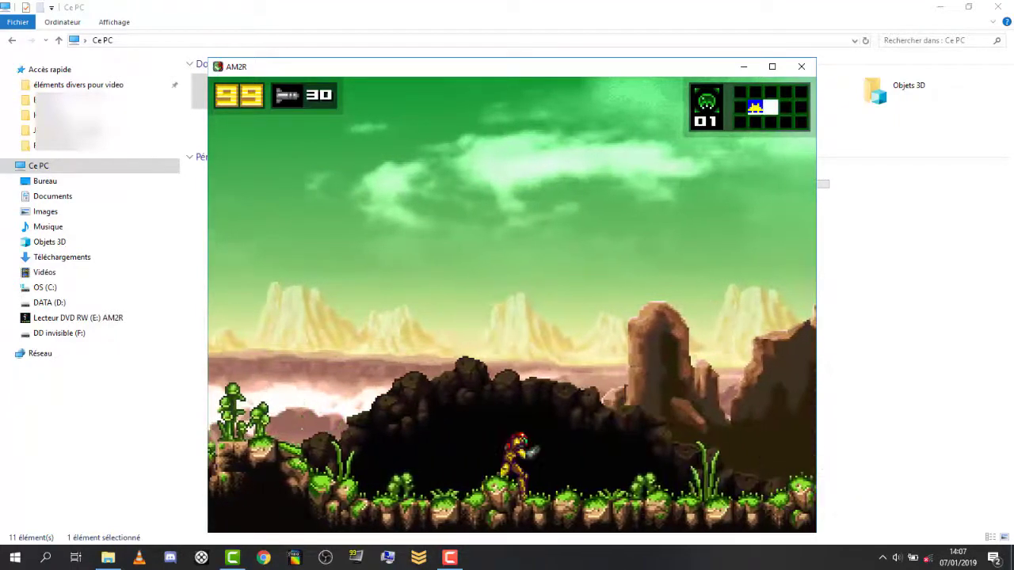
{"action": "key", "text": "Left"}
{"action": "key", "text": "Left"}
{"action": "key", "text": "z"}
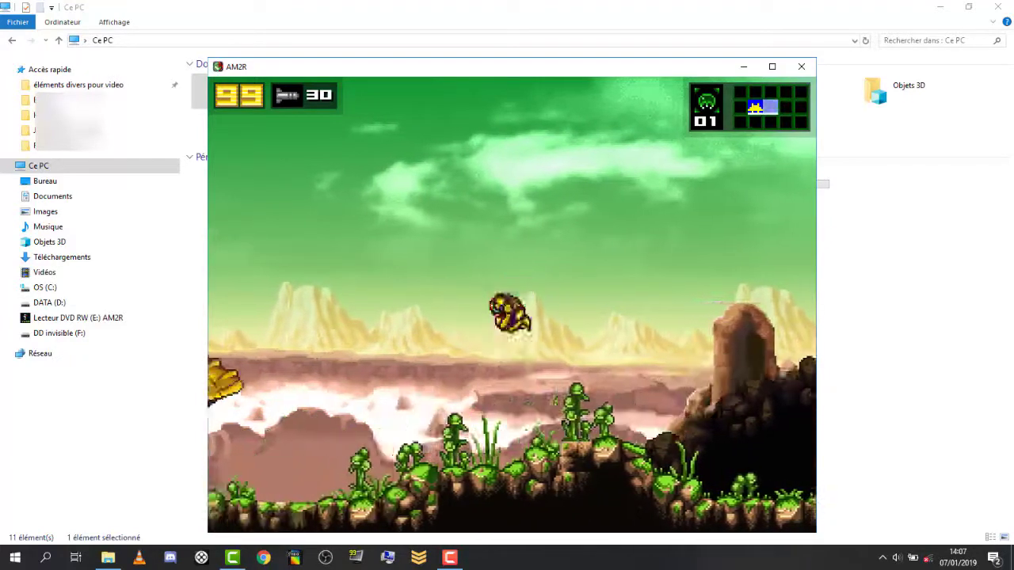
{"action": "key", "text": "z"}
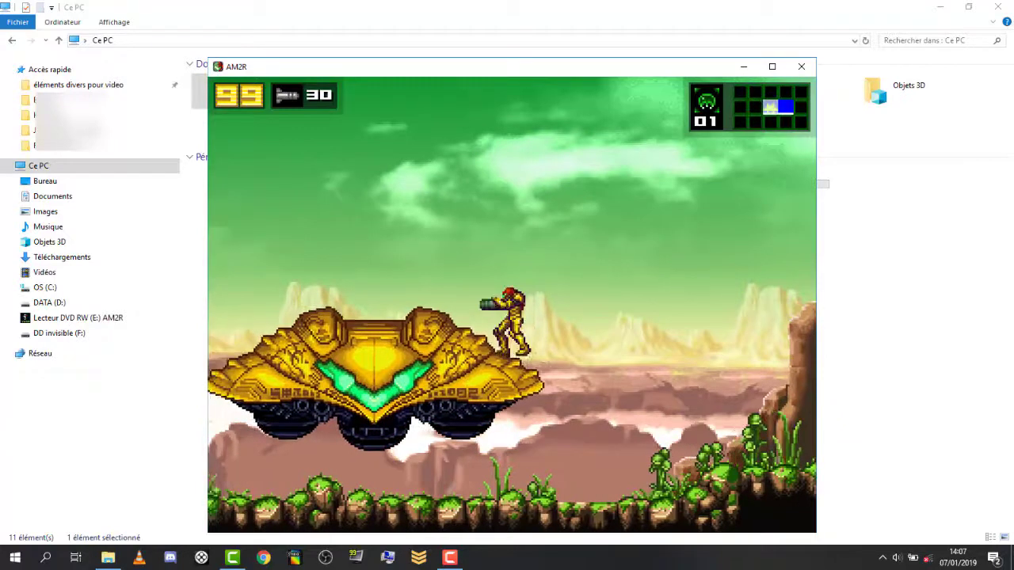
Step: Move the character east past the cave mound, jump onto the grassy rise beyond it, and turn back west
{"action": "key", "text": "Right"}
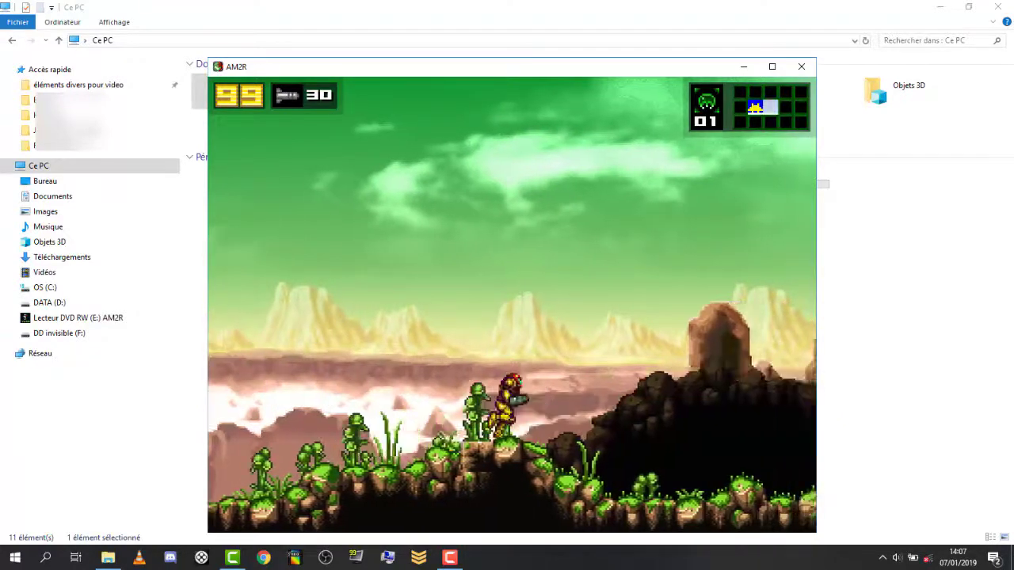
{"action": "key", "text": "z"}
{"action": "key", "text": "Right"}
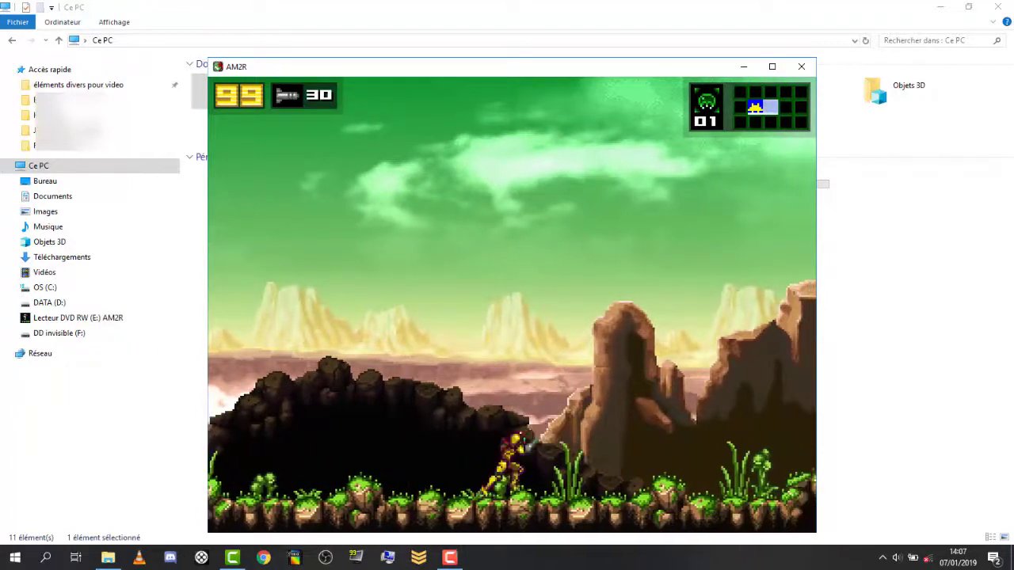
{"action": "key", "text": "Right"}
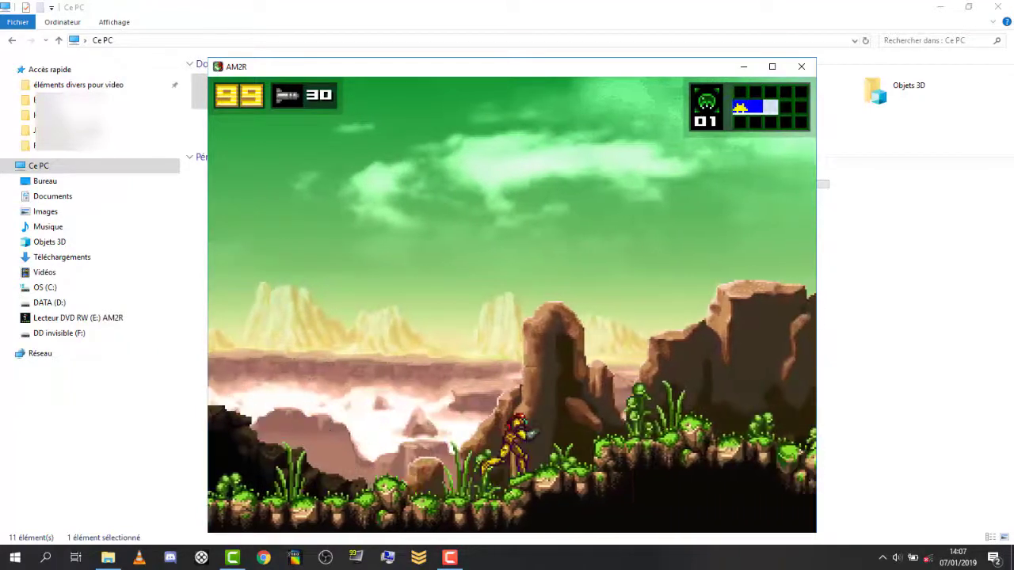
{"action": "key", "text": "z"}
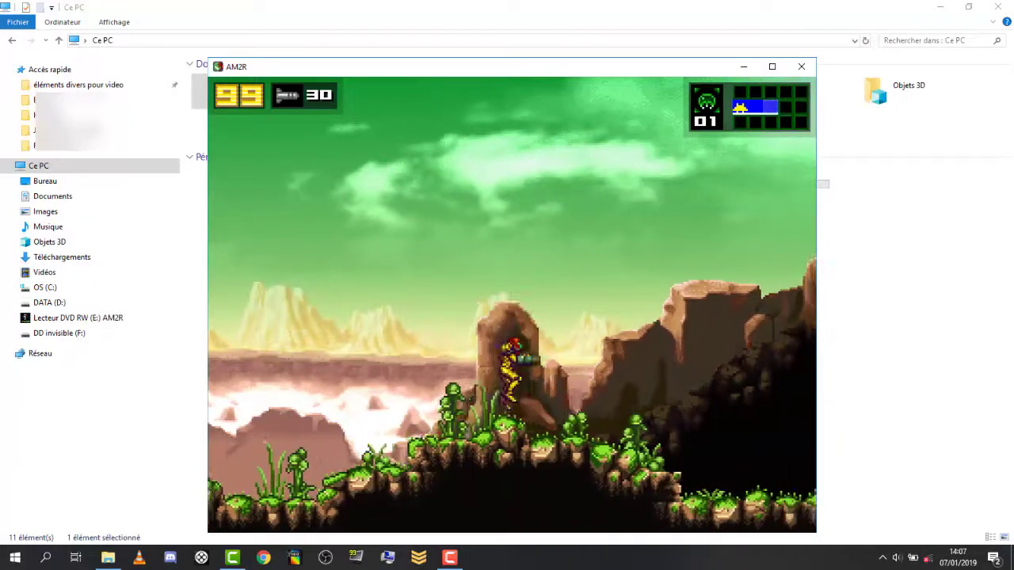
{"action": "key", "text": "z"}
{"action": "key", "text": "Left"}
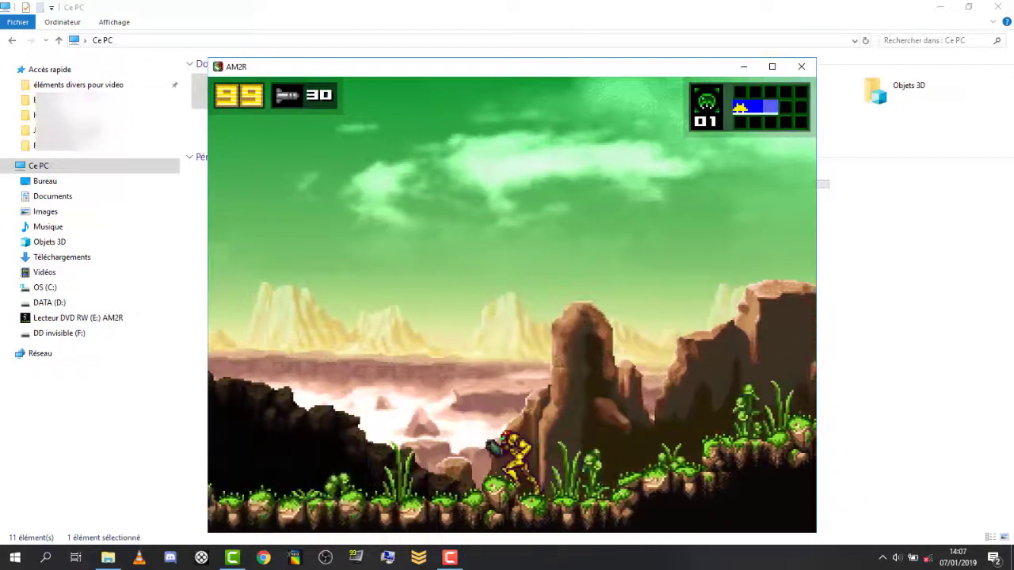
{"action": "key", "text": "Left"}
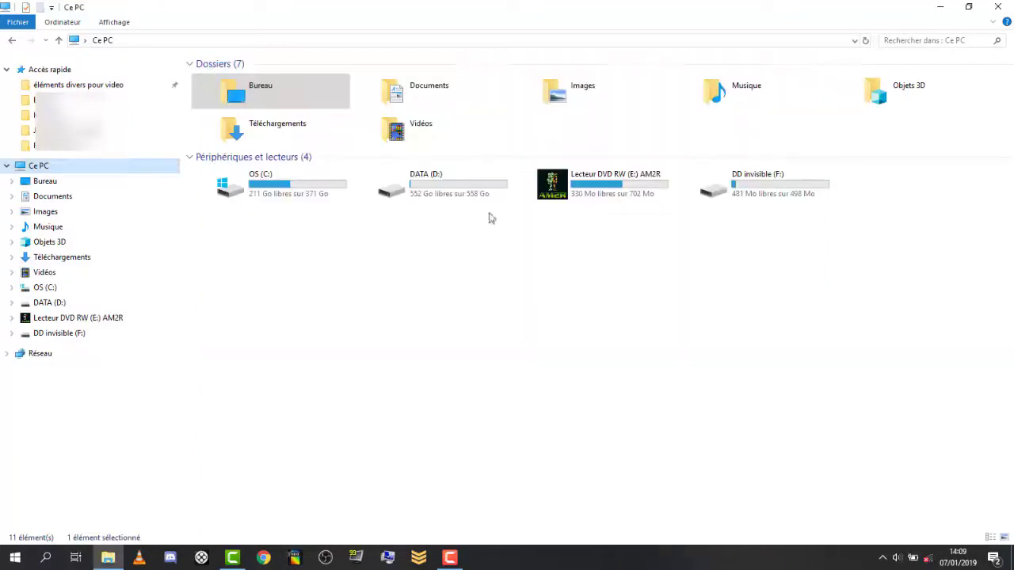
Step: Open the AM2R folder on the DVD drive (E:) and examine the game files it contains
{"action": "left_click", "coordinate": [92, 319]}
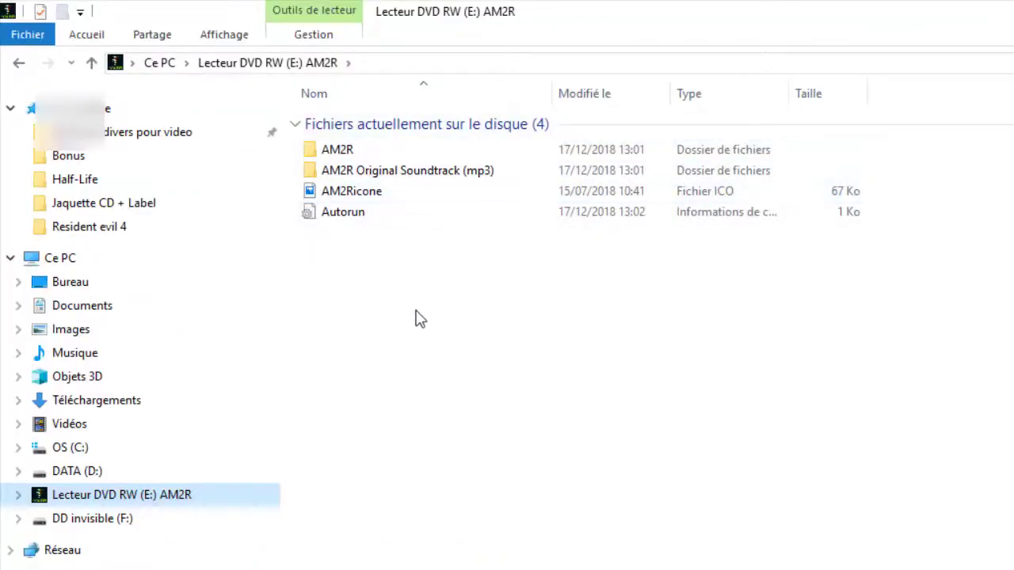
{"action": "left_click", "coordinate": [389, 153]}
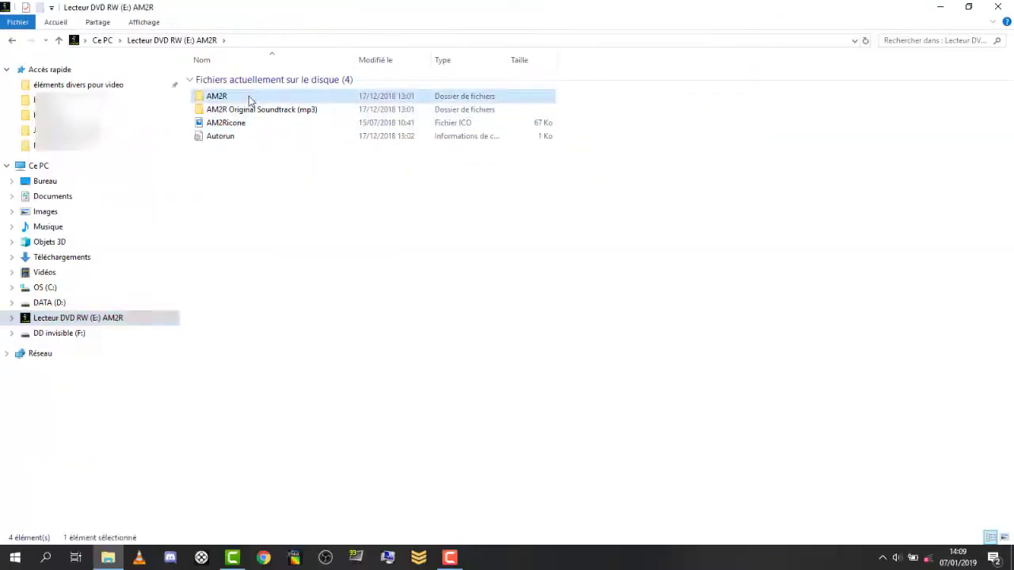
{"action": "double_click", "coordinate": [248, 99]}
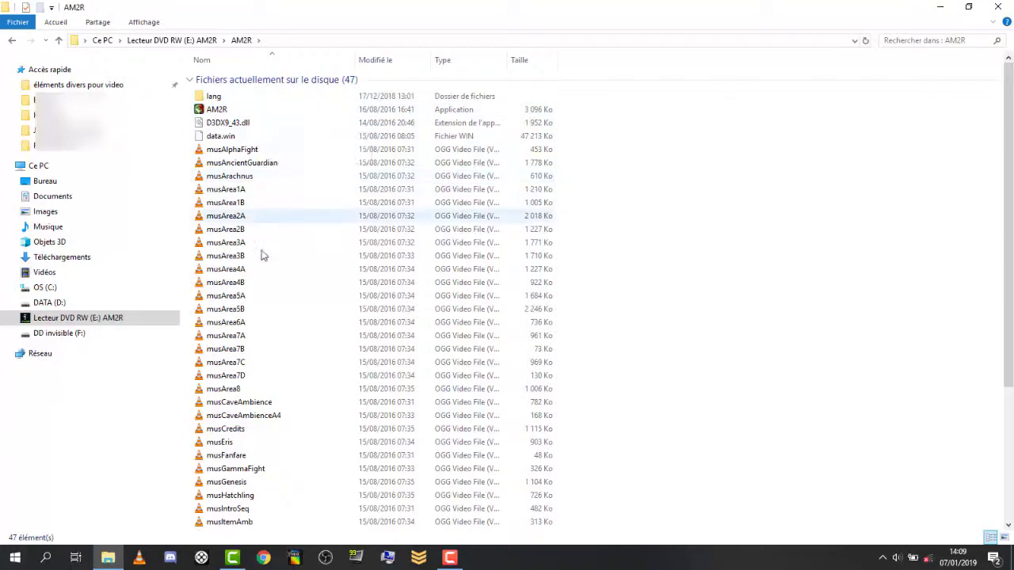
{"action": "scroll", "coordinate": [264, 256], "scroll_direction": "down", "scroll_amount": 5}
{"action": "scroll", "coordinate": [258, 295], "scroll_direction": "up", "scroll_amount": 3}
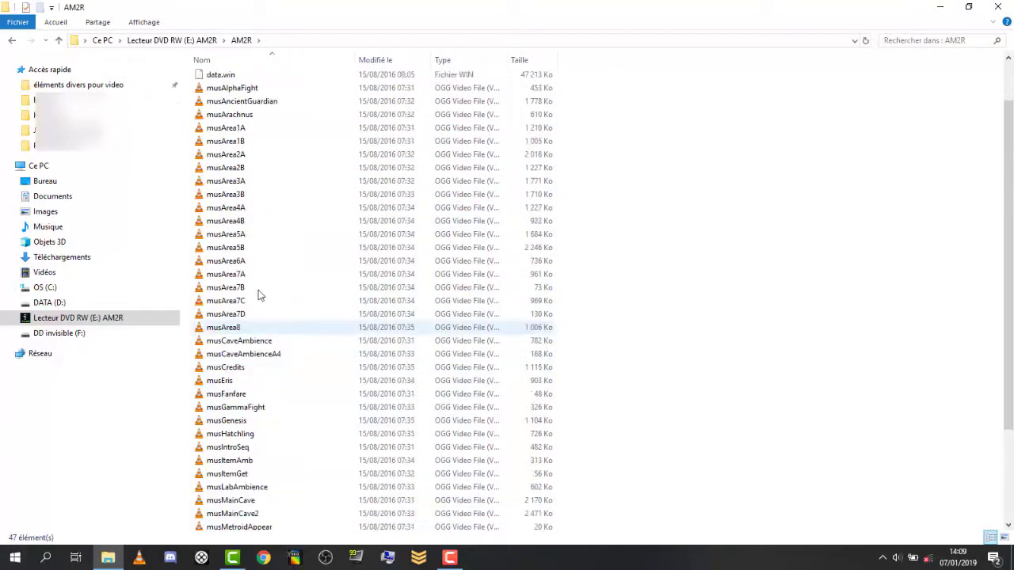
{"action": "scroll", "coordinate": [258, 296], "scroll_direction": "up", "scroll_amount": 2}
Step: Browse the disc's AM2R Original Soundtrack (mp3) folder and view its cover image, closing the image when done
{"action": "left_click", "coordinate": [102, 324]}
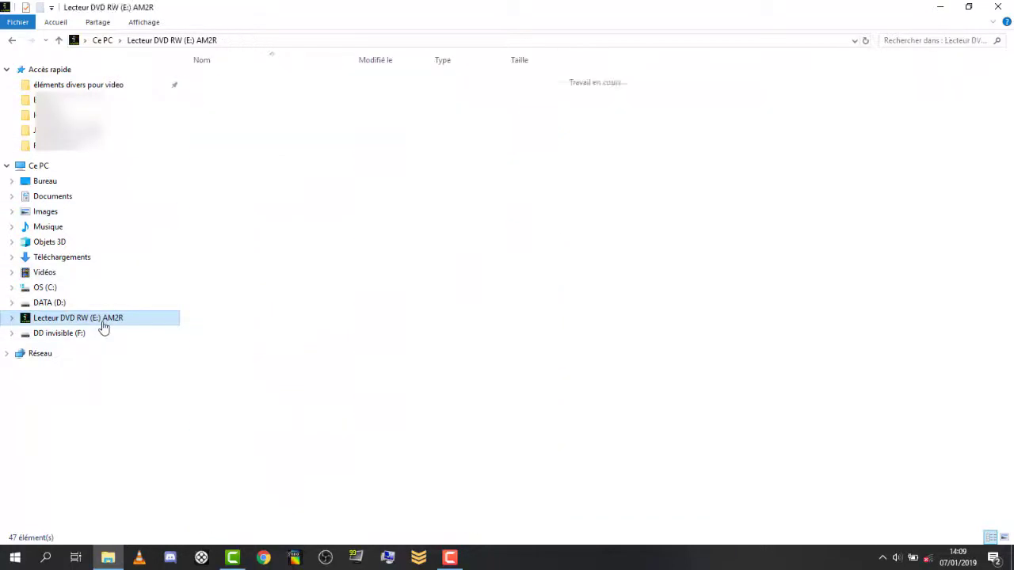
{"action": "double_click", "coordinate": [279, 107]}
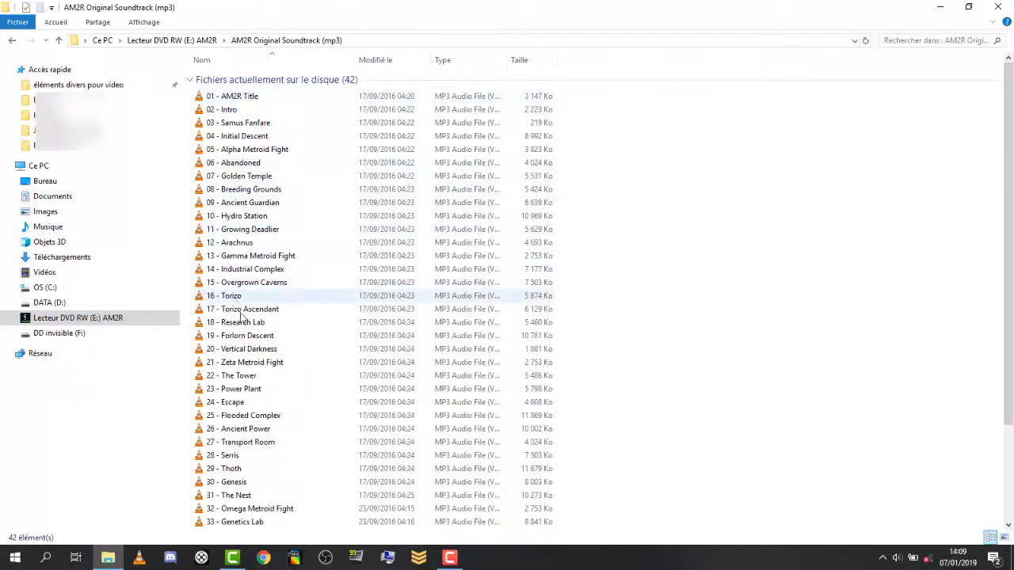
{"action": "scroll", "coordinate": [243, 324], "scroll_direction": "down", "scroll_amount": 3}
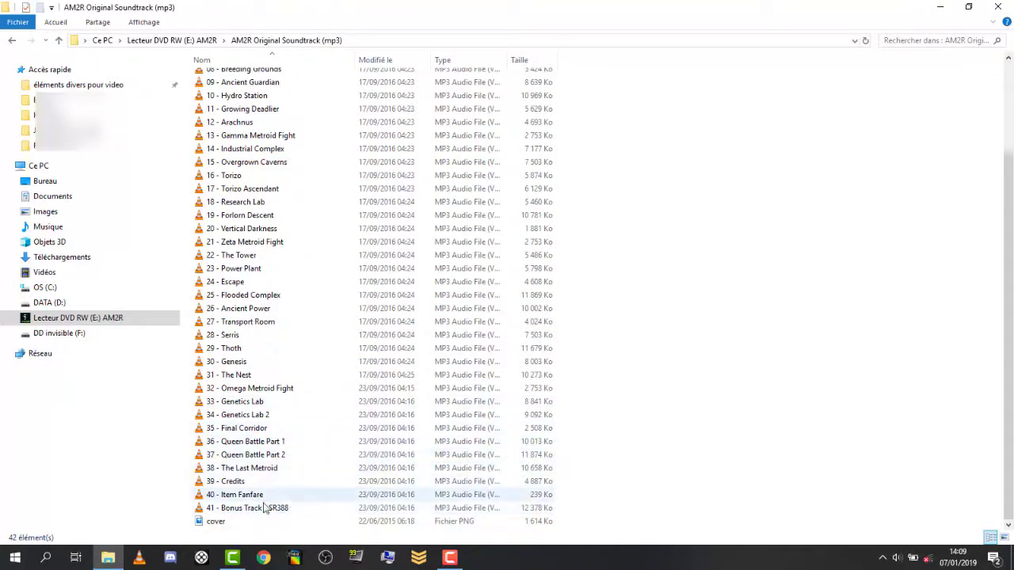
{"action": "left_click", "coordinate": [255, 522]}
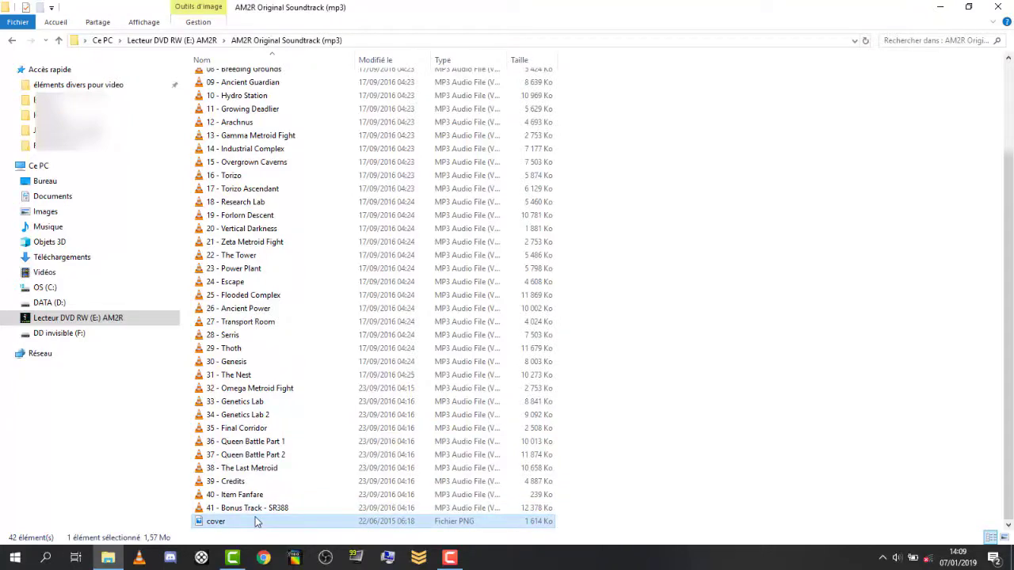
{"action": "double_click", "coordinate": [255, 521]}
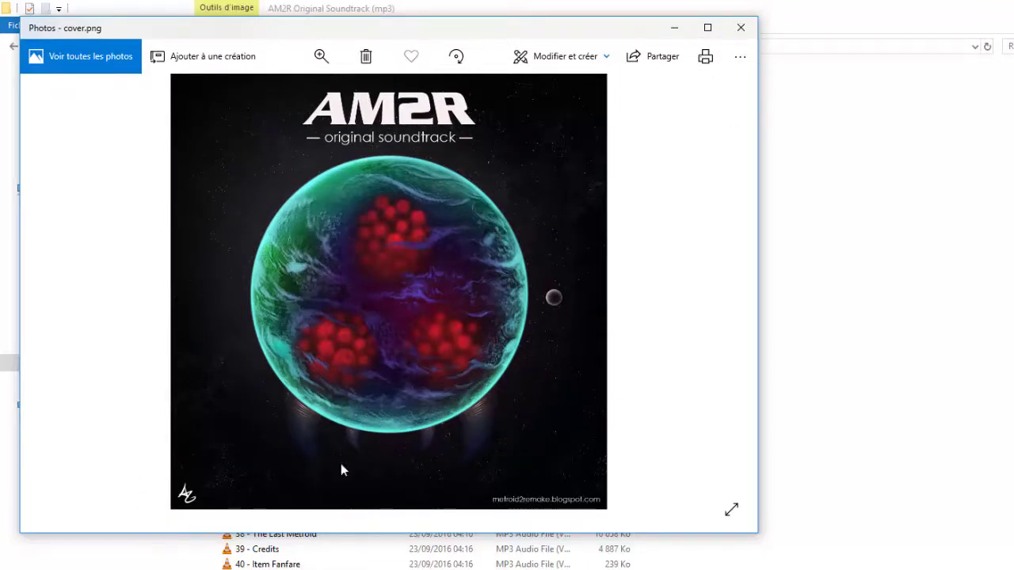
{"action": "left_click", "coordinate": [741, 28]}
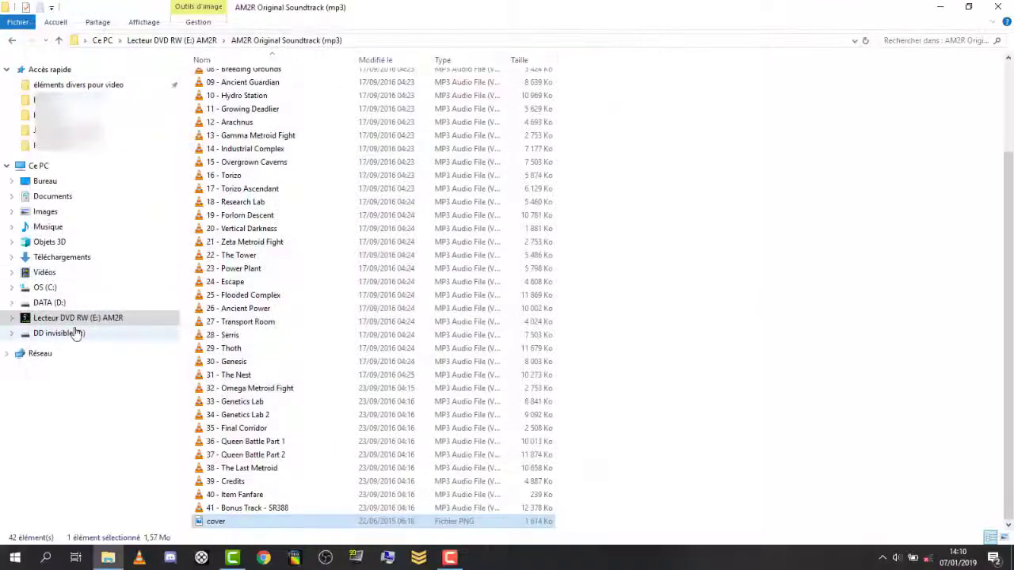
Step: Return to the AM2R disc's root and open the Autorun file to read its contents
{"action": "left_click", "coordinate": [79, 321]}
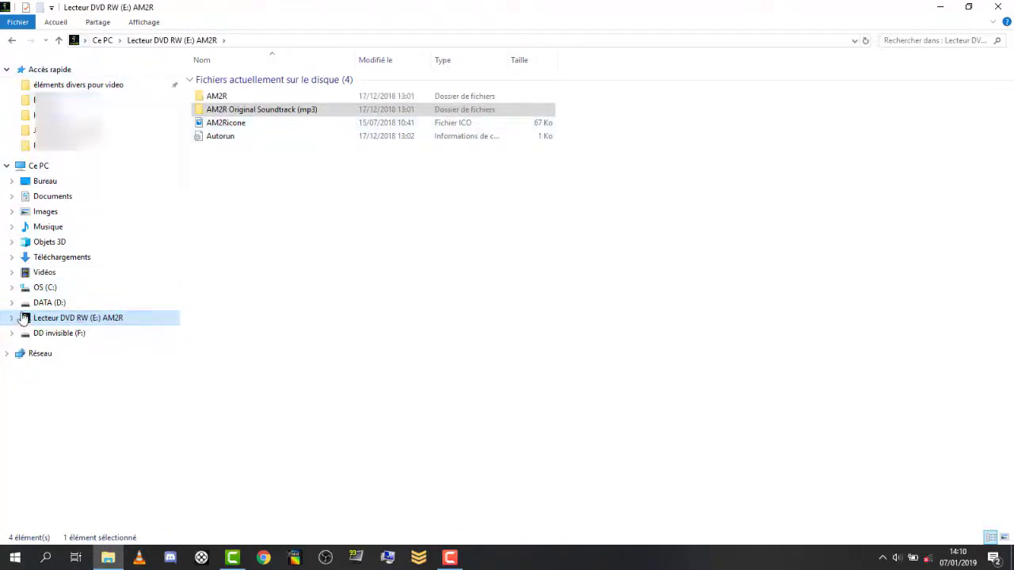
{"action": "left_click", "coordinate": [229, 136]}
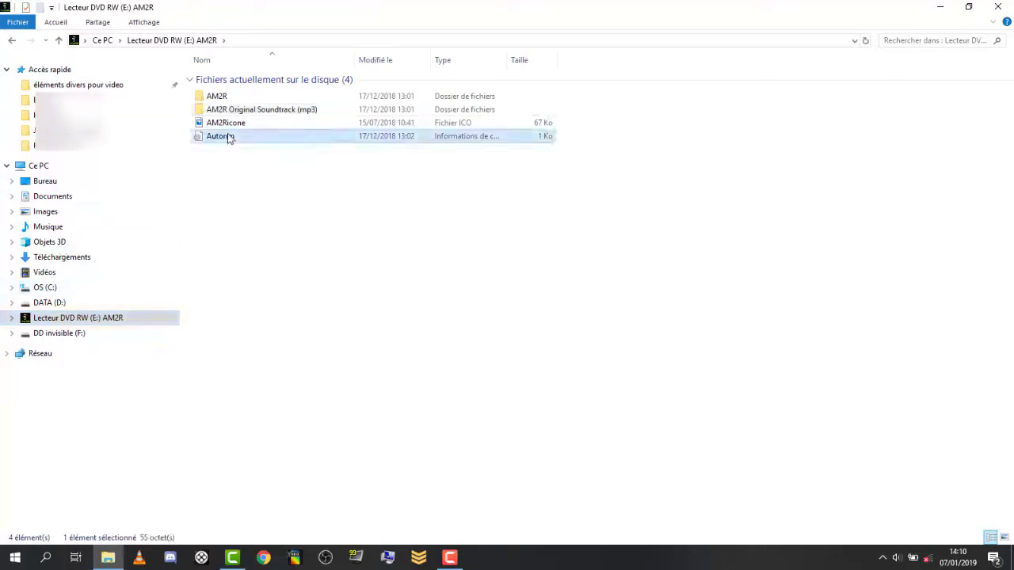
{"action": "double_click", "coordinate": [227, 138]}
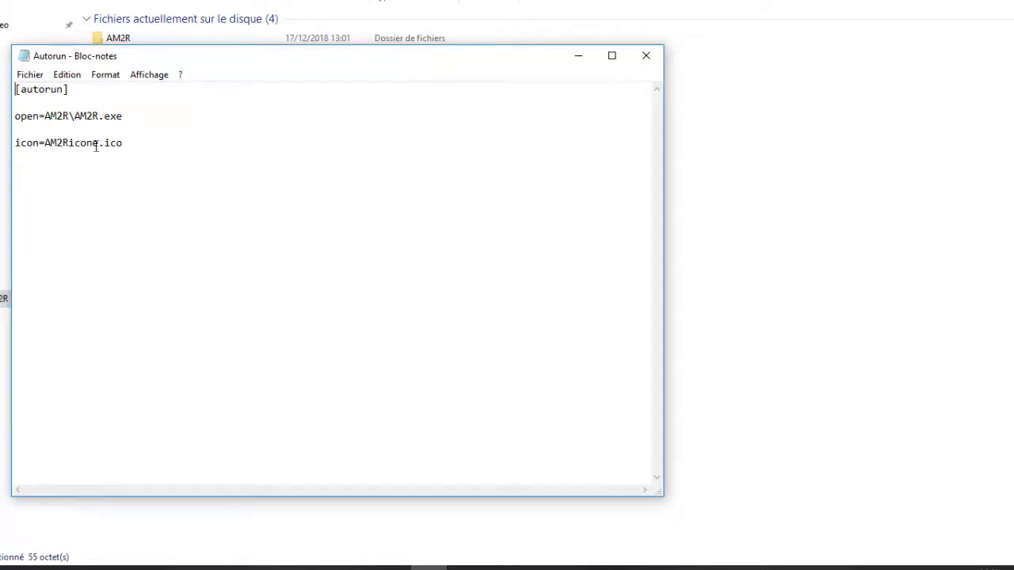
Step: Reposition the Autorun text window and open the disc's AM2R folder to check it against the file's open path
{"action": "left_click_drag", "start_coordinate": [218, 66], "coordinate": [613, 79]}
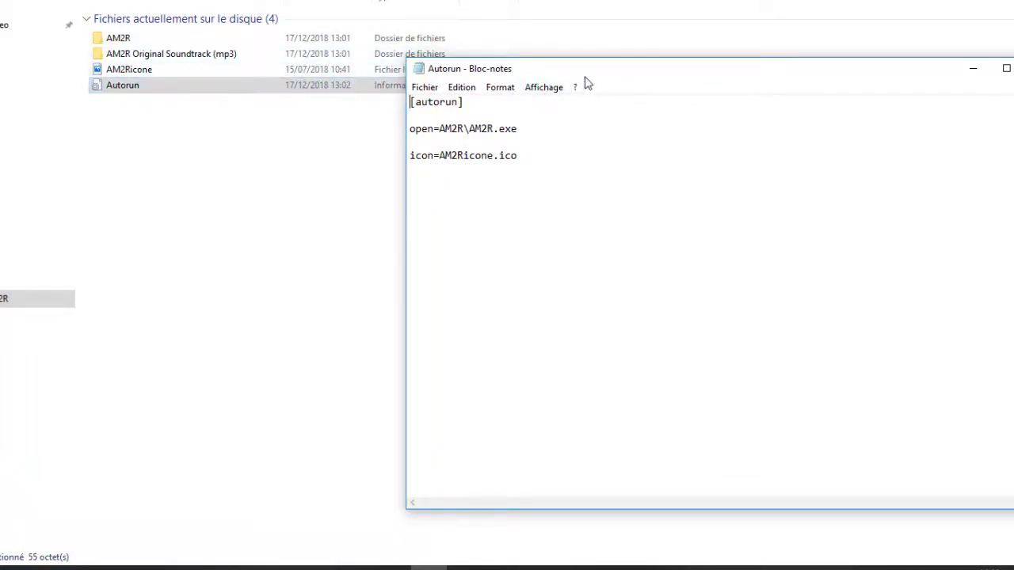
{"action": "left_click_drag", "start_coordinate": [585, 76], "coordinate": [492, 133]}
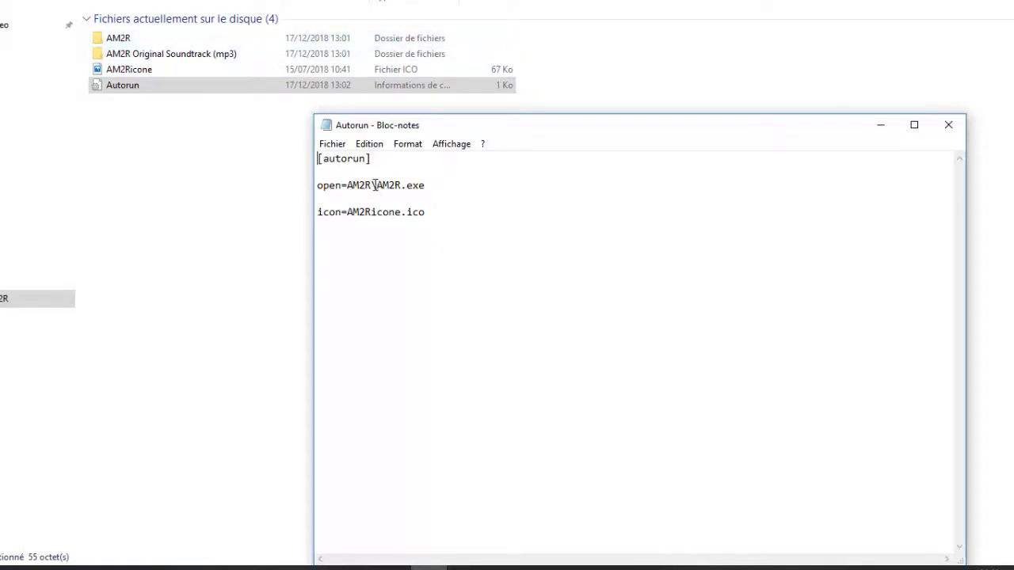
{"action": "double_click", "coordinate": [154, 40]}
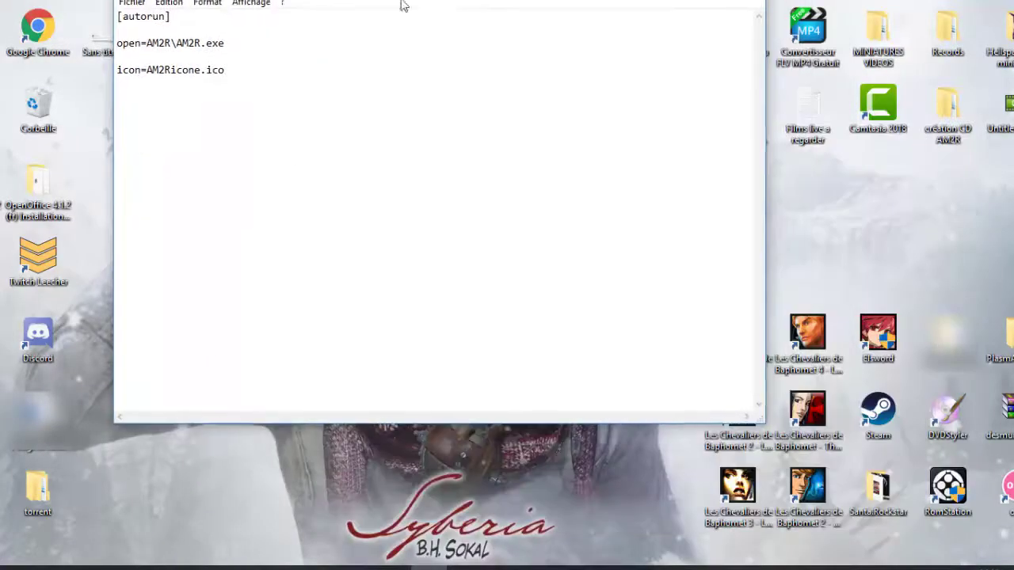
{"action": "left_click_drag", "start_coordinate": [400, 4], "coordinate": [341, 36]}
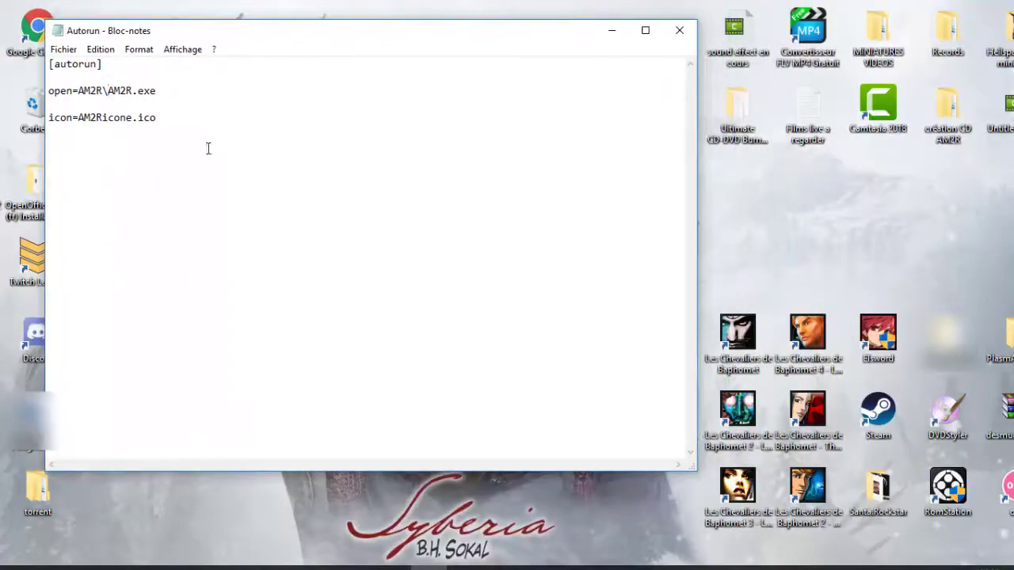